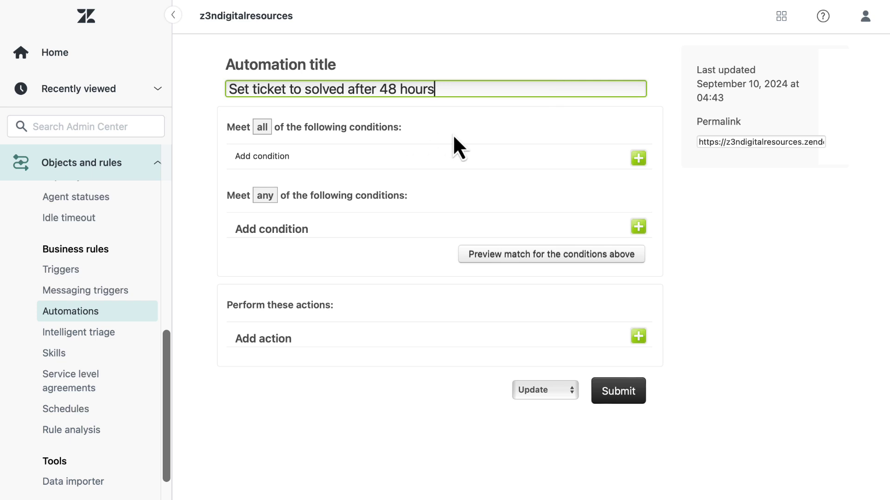
Add a Meet all condition requiring Ticket status Is Pending.
left_click(638, 160)
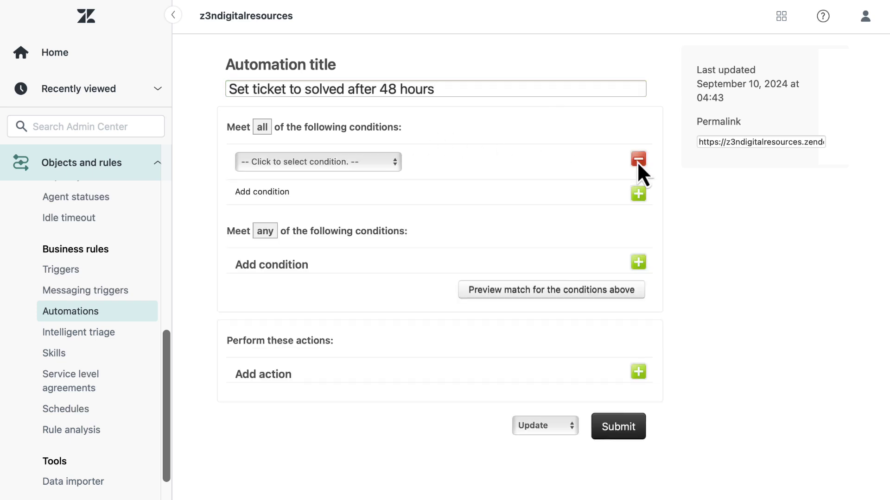
left_click(396, 163)
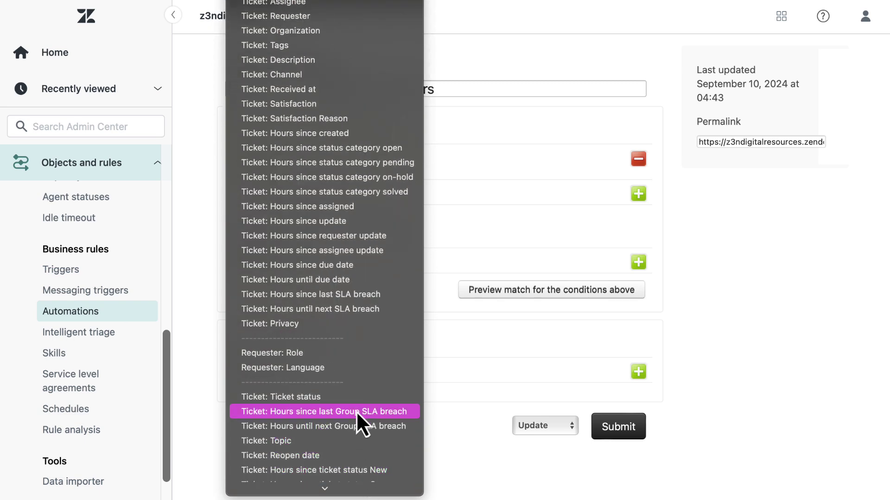
left_click(352, 398)
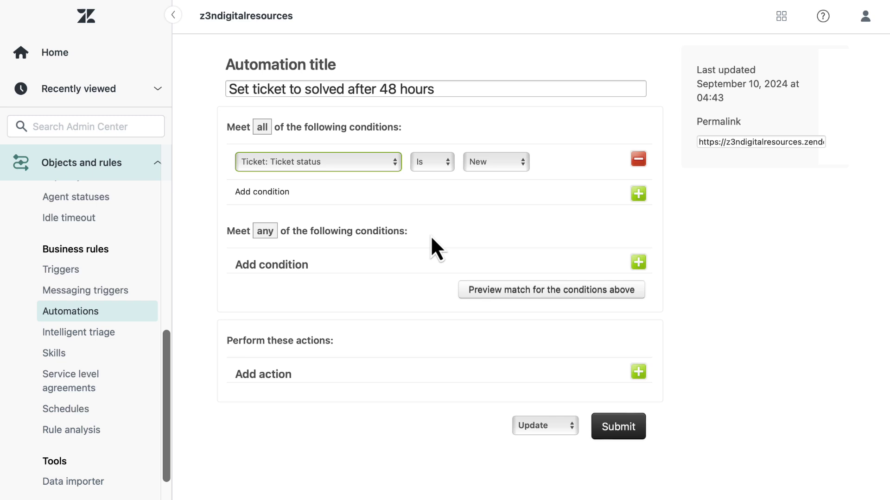
left_click(486, 165)
left_click(489, 203)
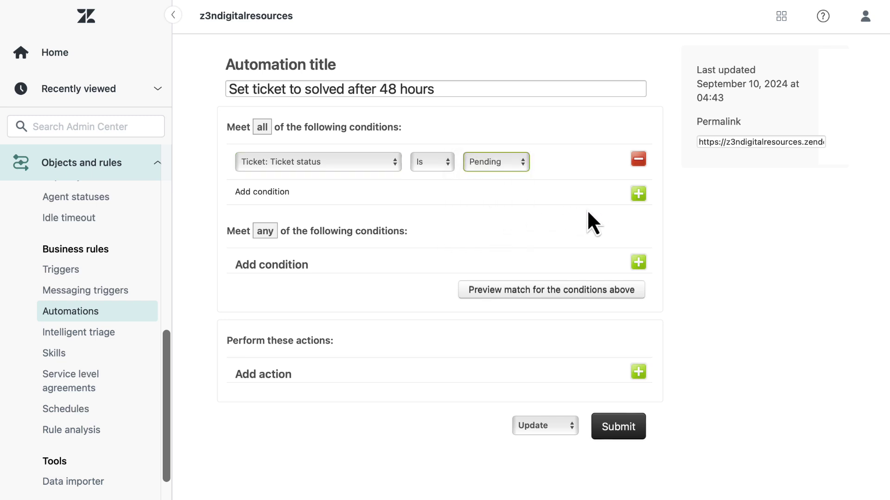
Add a second condition: Hours since update (calendar) greater than 48.
left_click(638, 195)
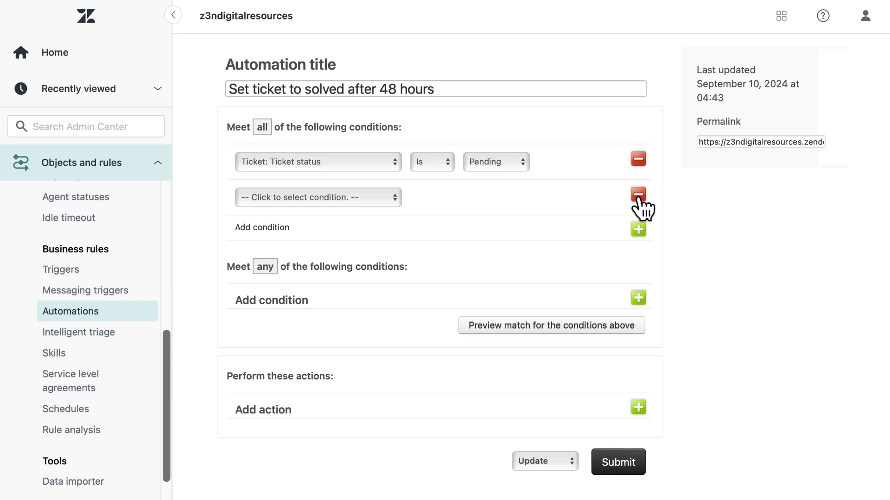
left_click(371, 197)
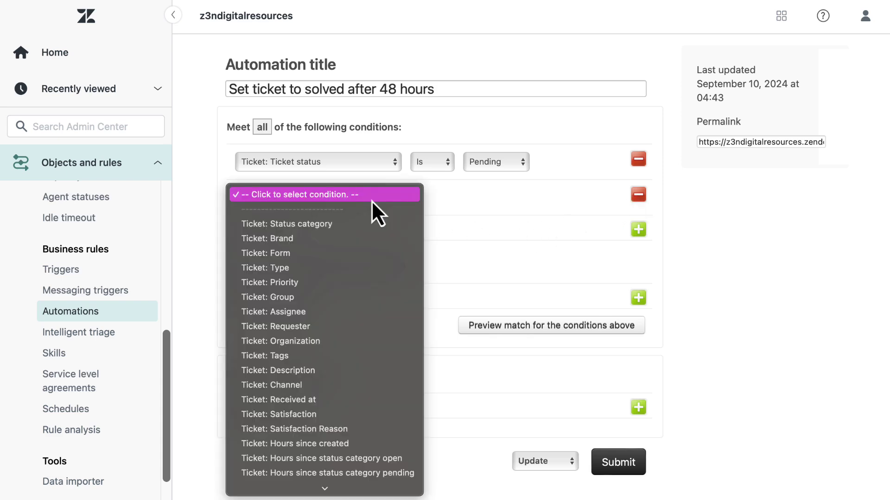
left_click(379, 388)
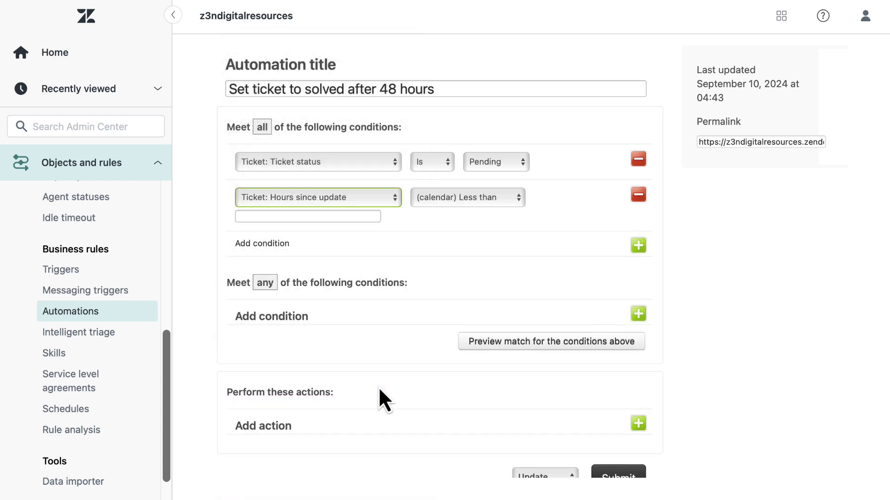
left_click(458, 215)
left_click(456, 210)
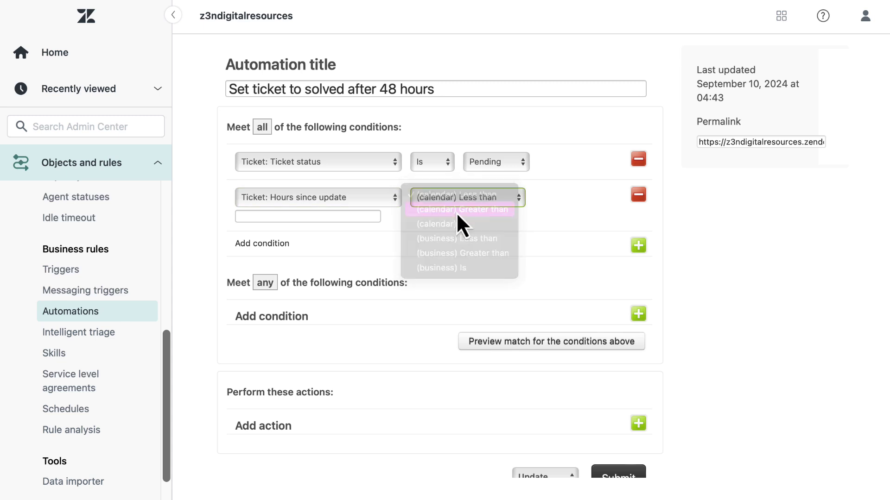
left_click(355, 216)
type("48")
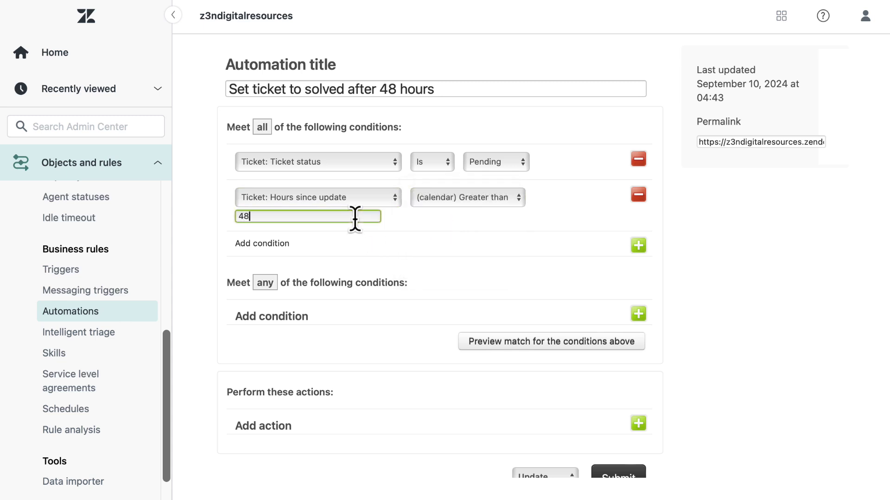
Add a third condition: Hours since status category Pending (calendar) greater than 48.
left_click(637, 247)
left_click(382, 248)
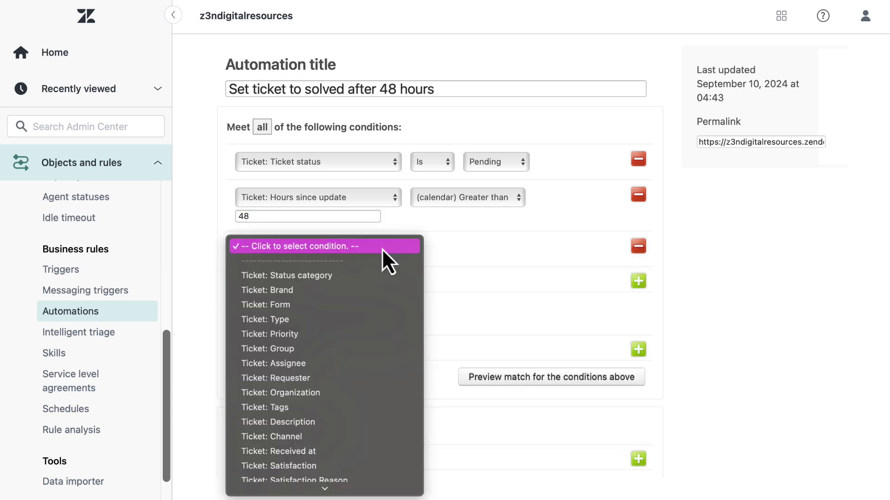
scroll(362, 464, "down", 3)
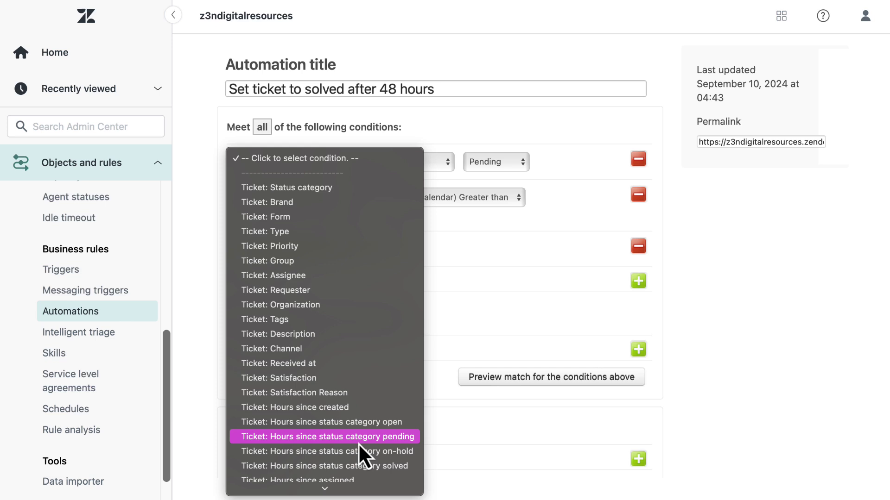
left_click(358, 443)
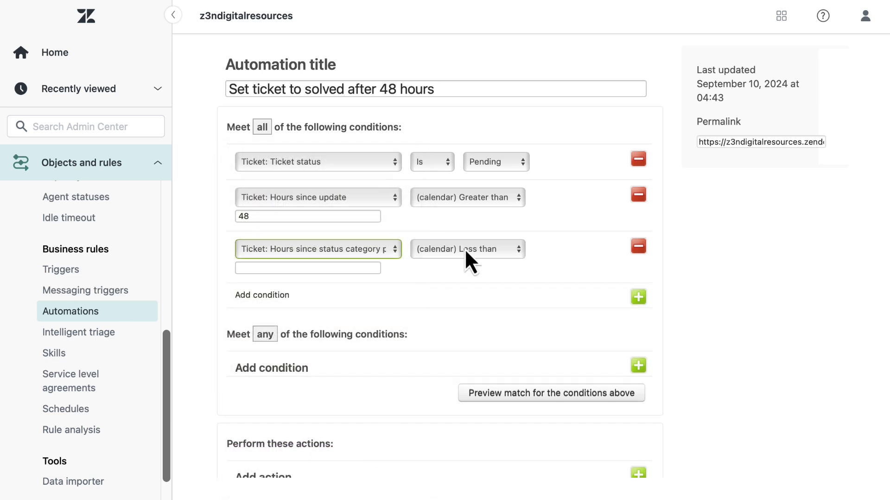
left_click(464, 248)
left_click(464, 263)
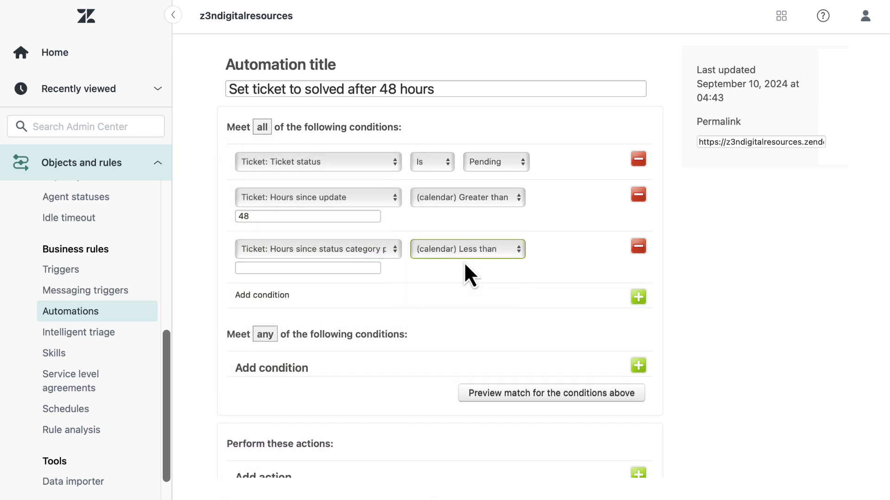
left_click(364, 269)
type("48")
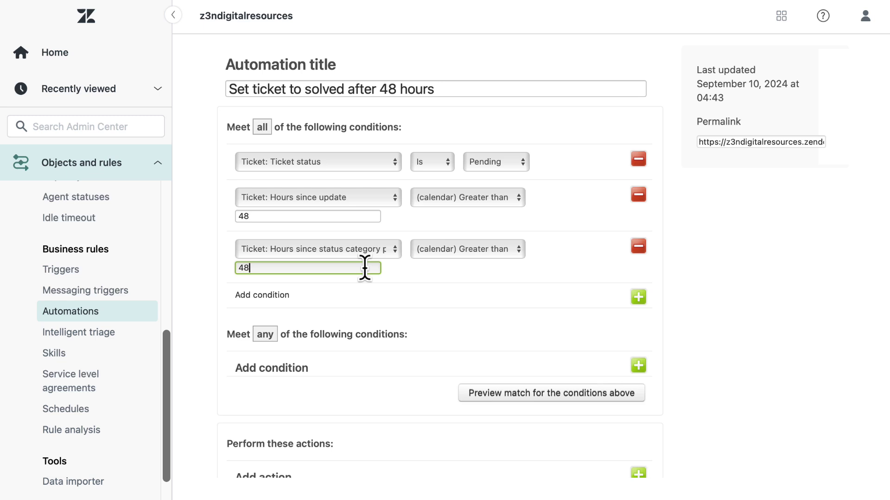
left_click(402, 289)
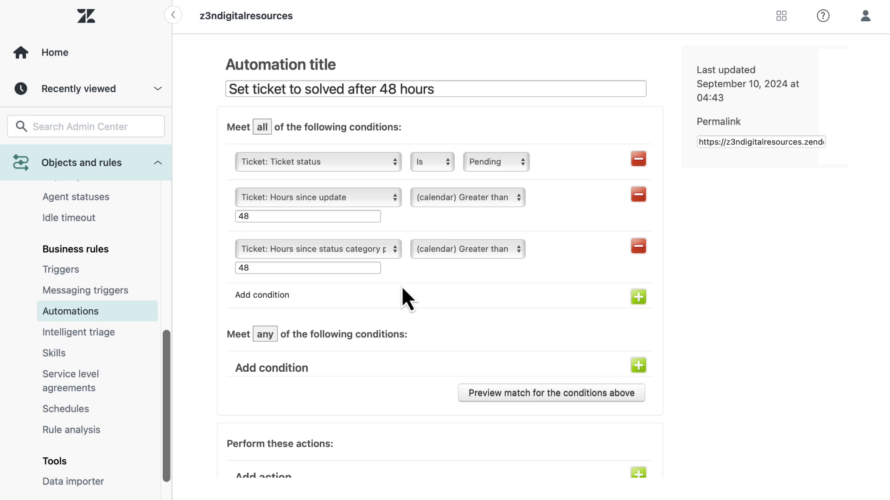
Add a Ticket Tags condition set to Contains none of the following: ticket_solver.
left_click(637, 298)
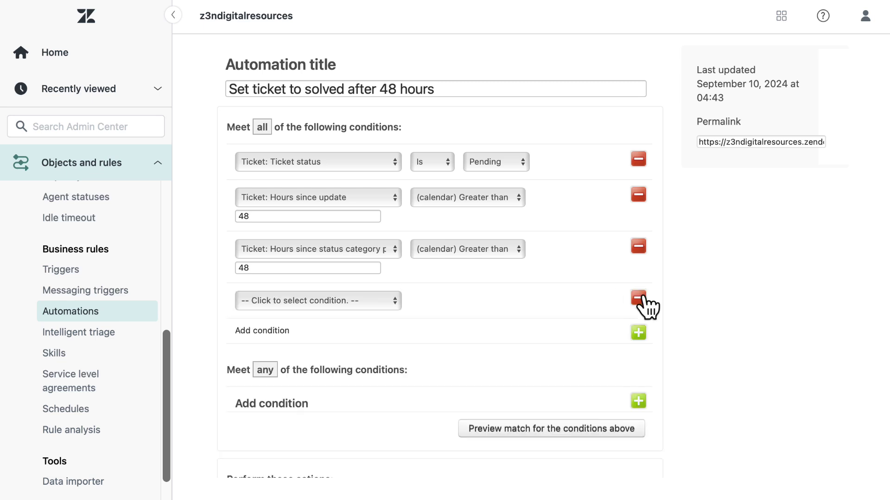
left_click(386, 298)
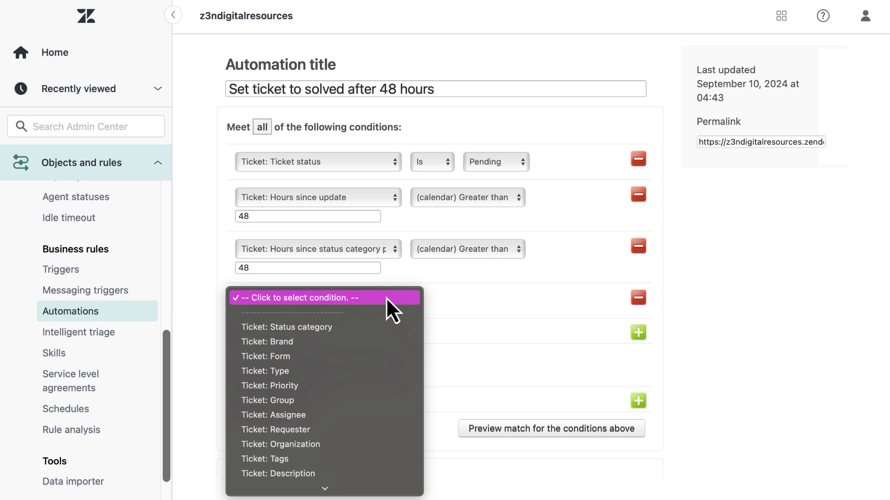
left_click(359, 459)
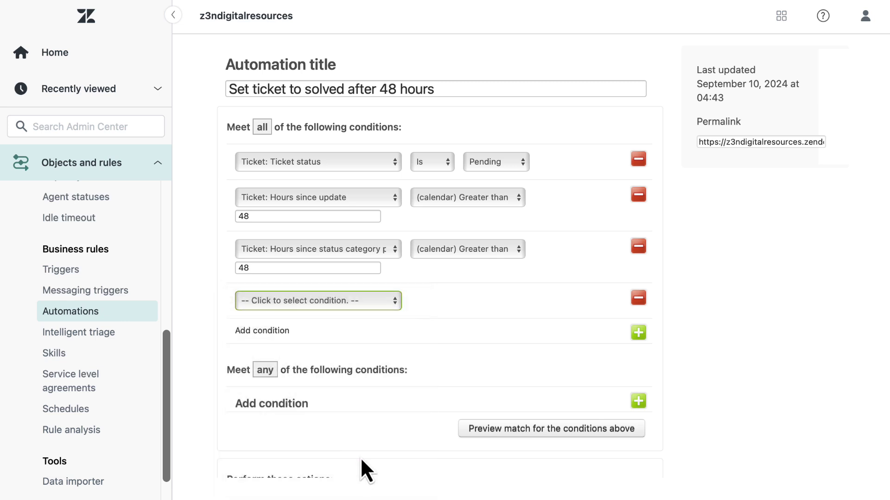
left_click(467, 299)
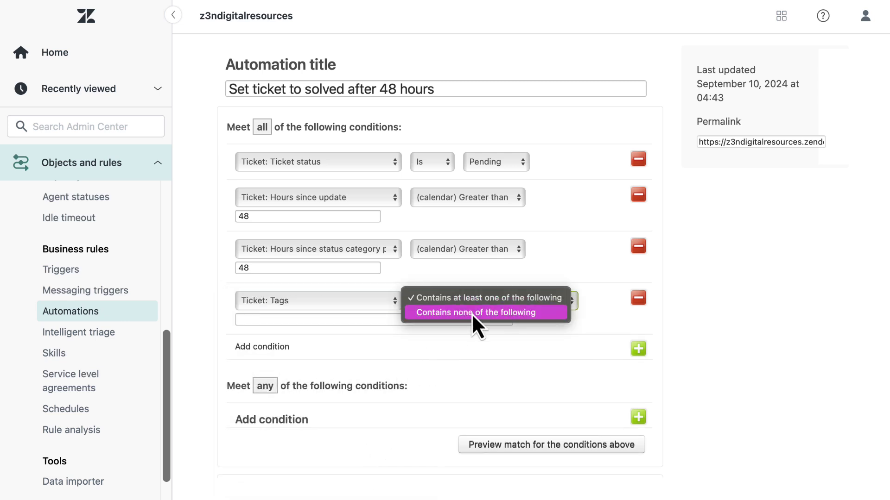
left_click(472, 314)
left_click(466, 320)
type("t")
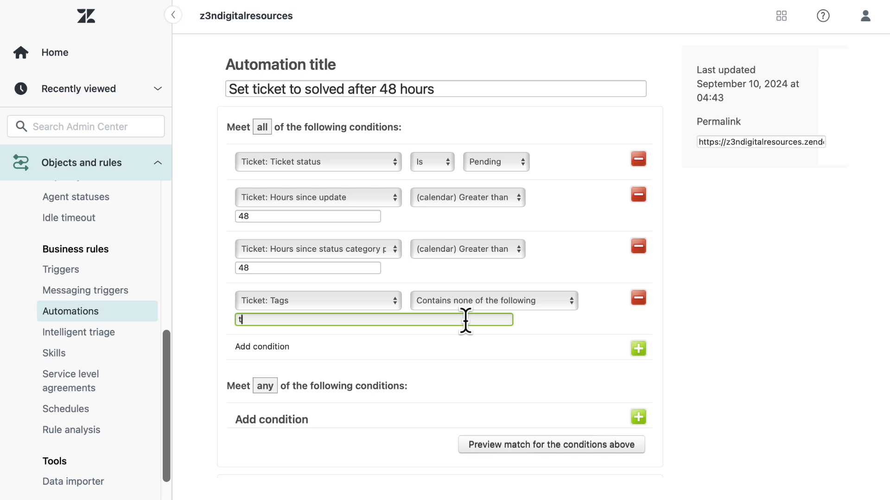
type("icket_solver")
left_click(518, 338)
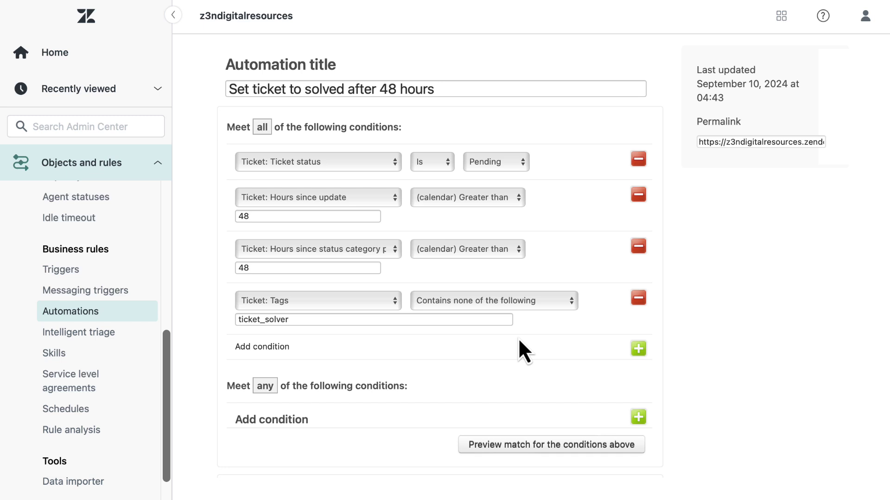
scroll(518, 338, "down", 2)
scroll(518, 338, "down", 1)
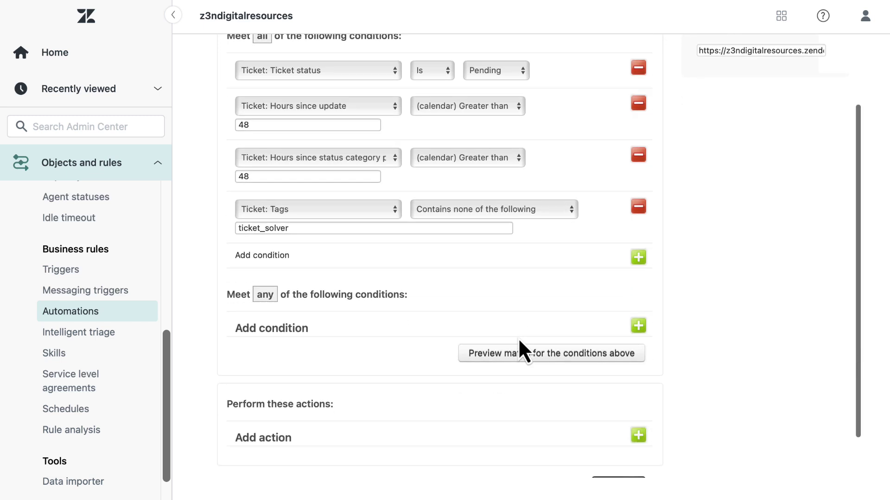
scroll(518, 337, "down", 2)
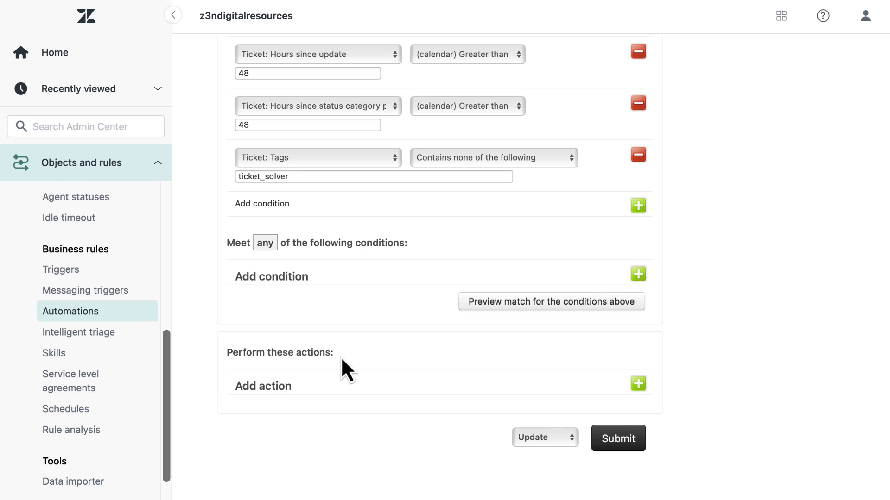
Add an Add tags action that tags tickets with ticket_solver.
left_click(638, 385)
left_click(345, 387)
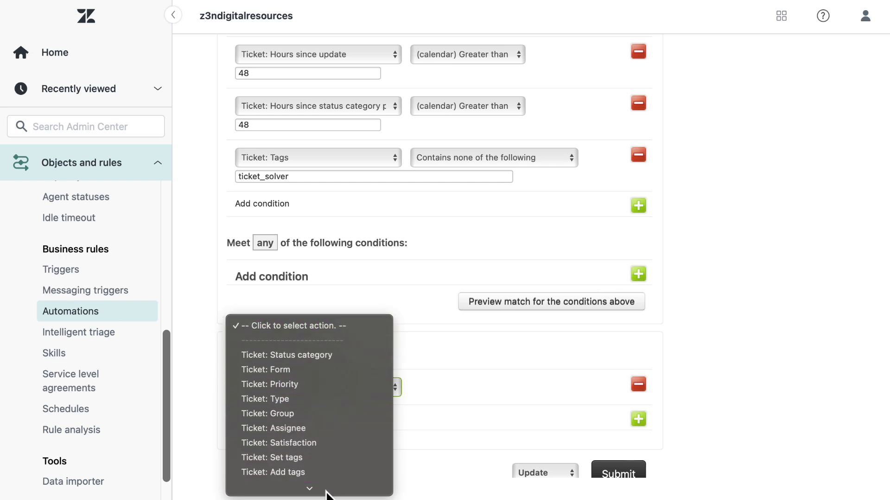
left_click(321, 445)
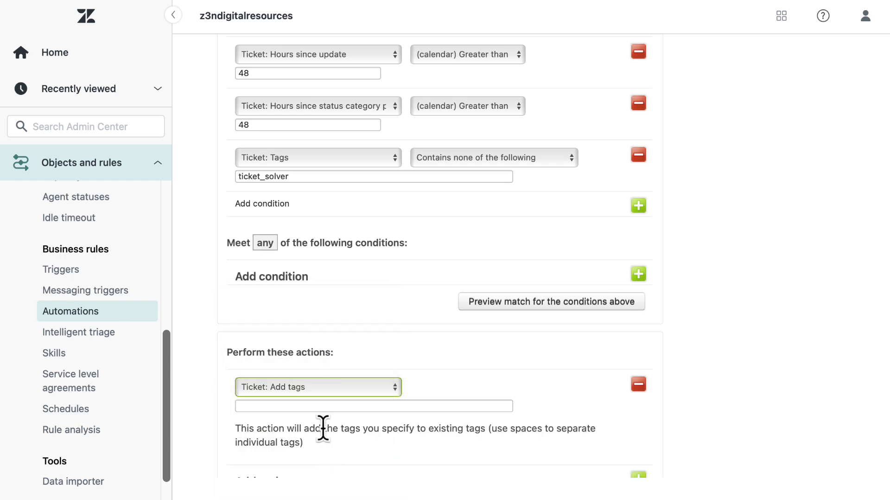
left_click(311, 407)
type("ticket")
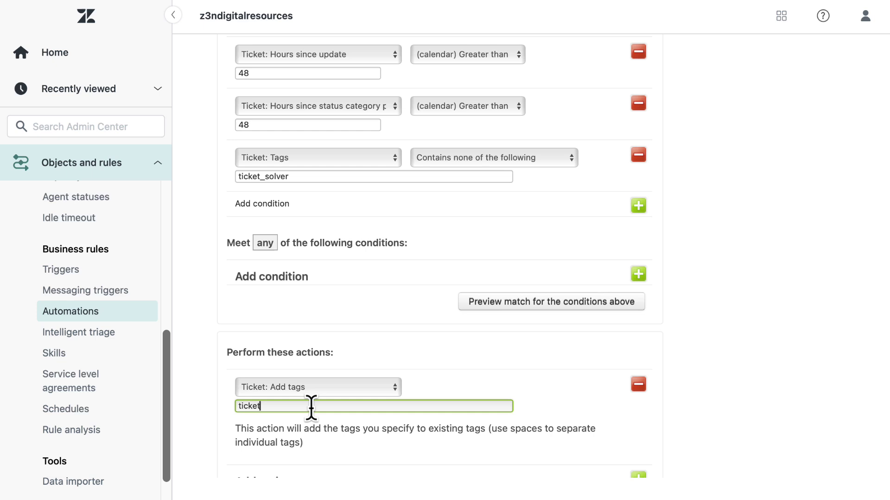
type("_solver")
scroll(625, 431, "down", 2)
Add a User email action notifying the requester and CCs that the ticket is solved.
left_click(638, 423)
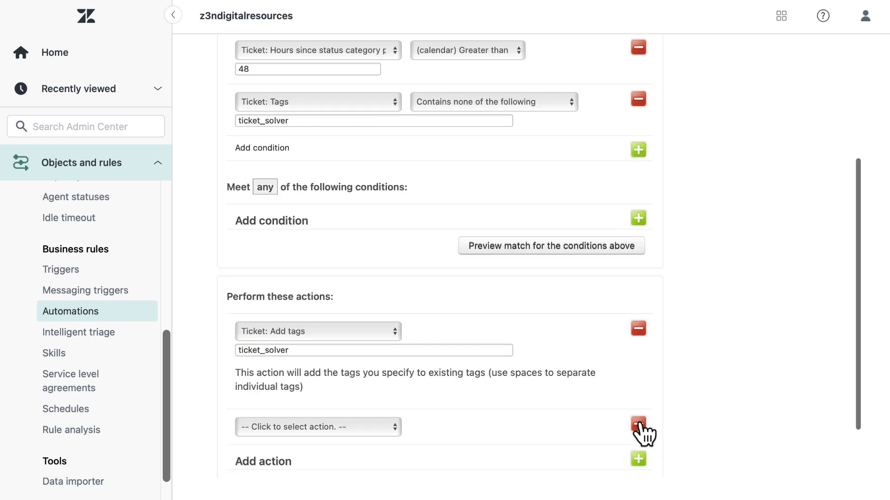
left_click(364, 428)
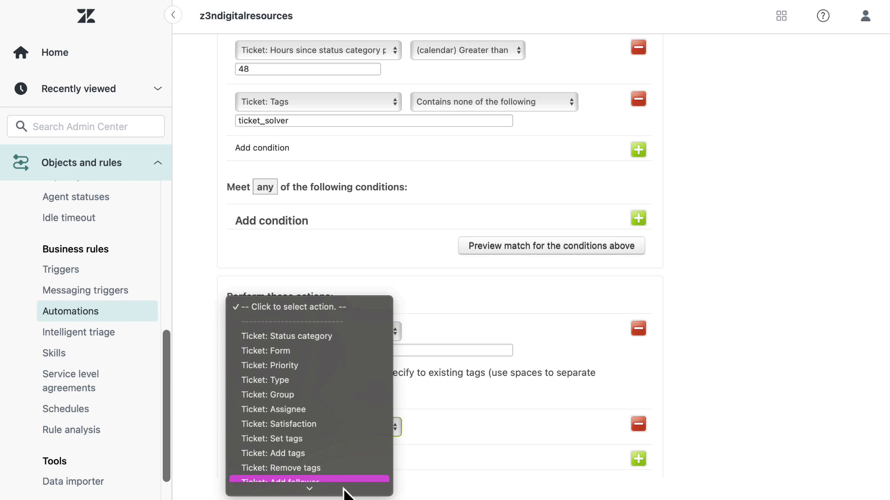
left_click(348, 385)
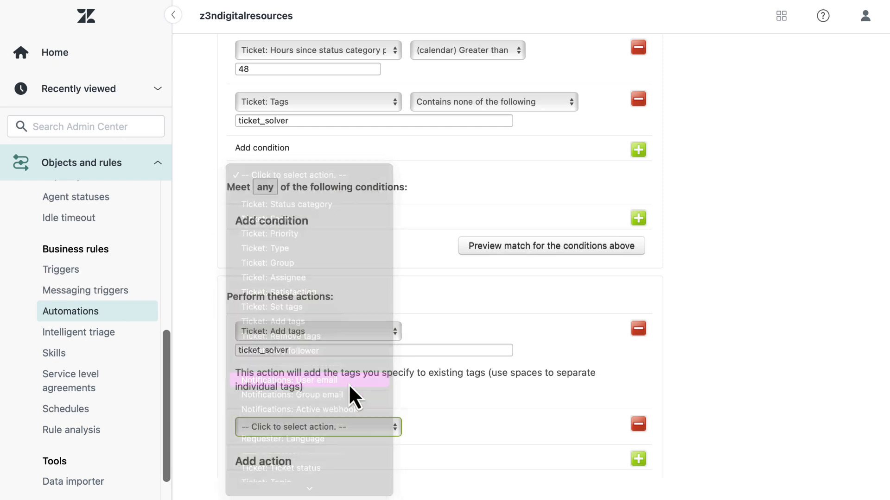
scroll(349, 384, "down", 2)
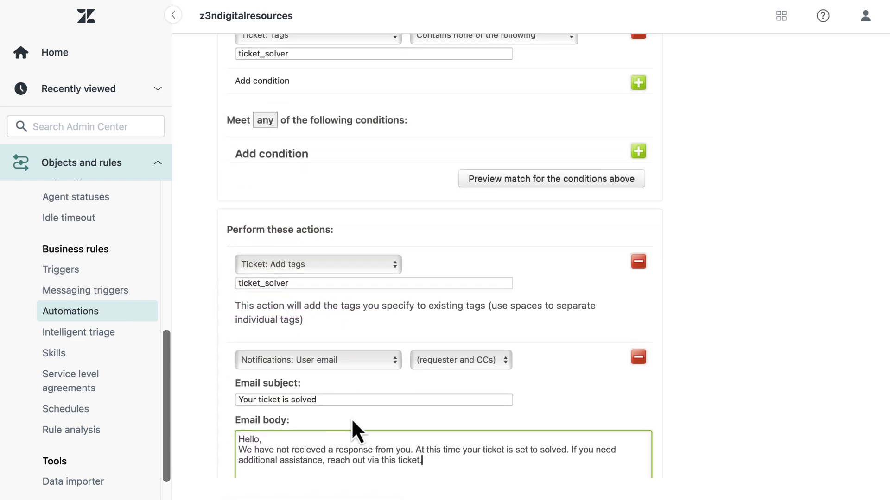
scroll(384, 393, "down", 1)
scroll(383, 391, "down", 1)
scroll(382, 391, "down", 2)
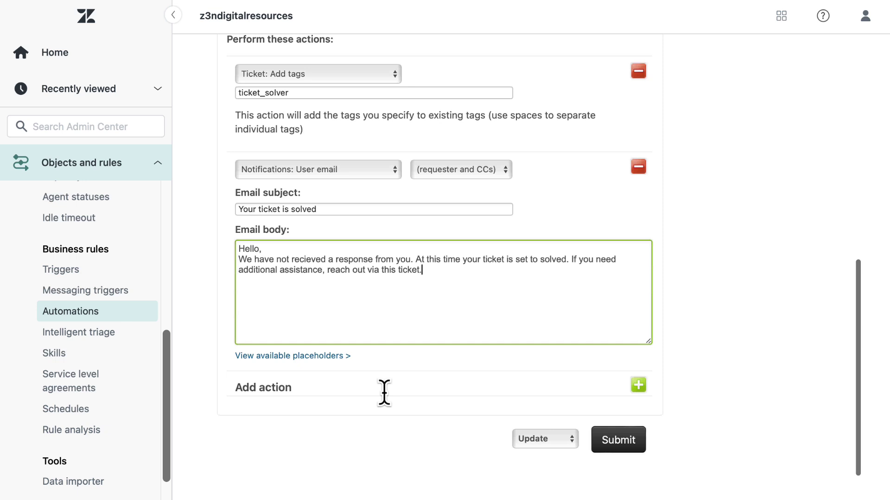
Add a Ticket status action that sets tickets to Solved.
left_click(638, 384)
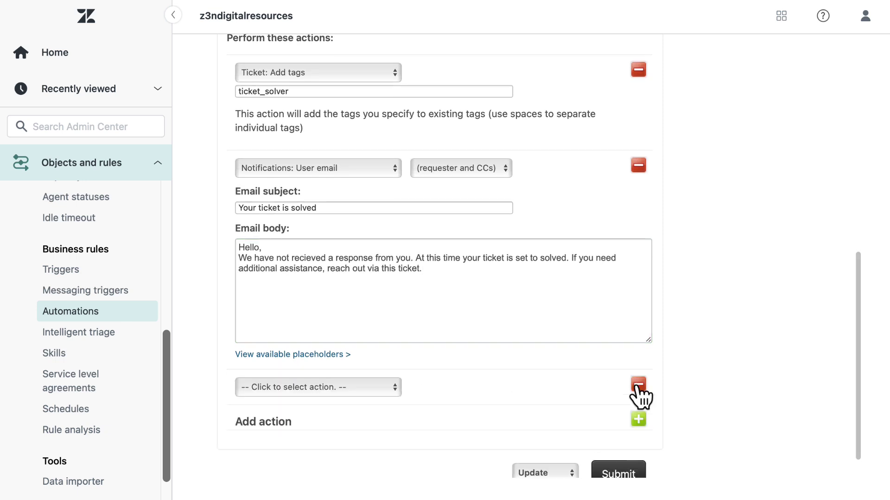
left_click(359, 386)
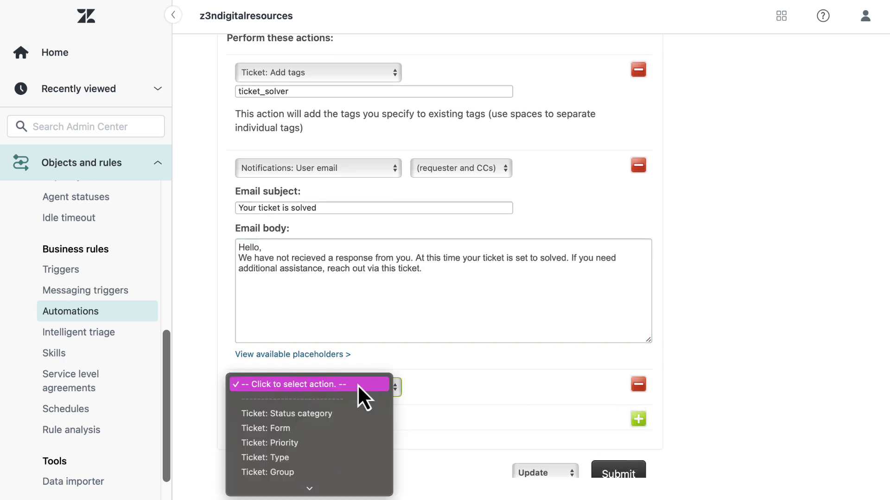
left_click(312, 461)
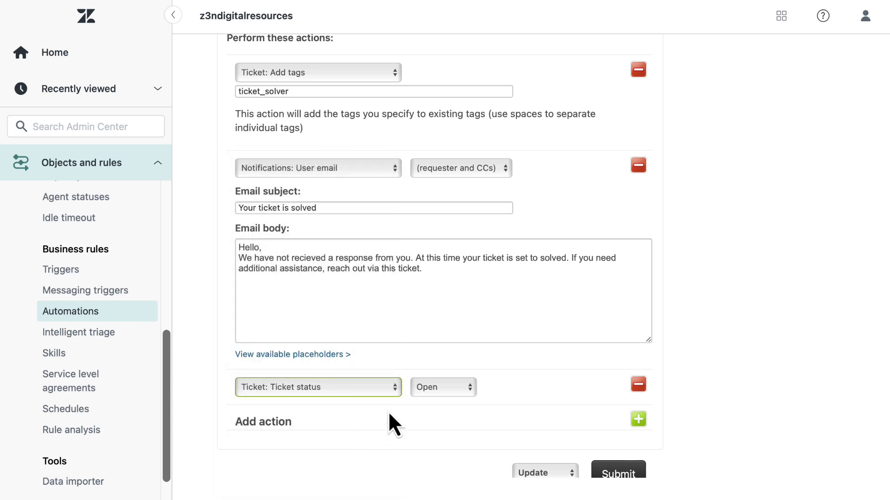
left_click(434, 387)
left_click(440, 445)
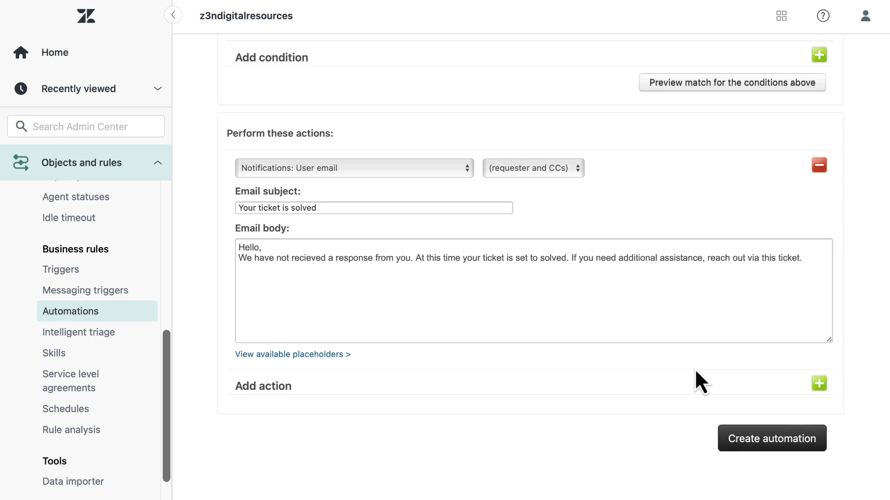
Save the finished automation with Create automation.
left_click(758, 438)
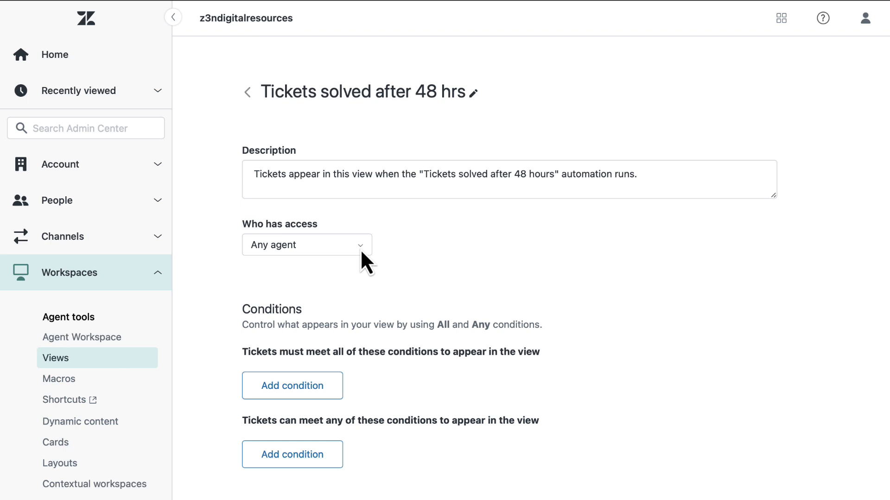
scroll(360, 249, "down", 5)
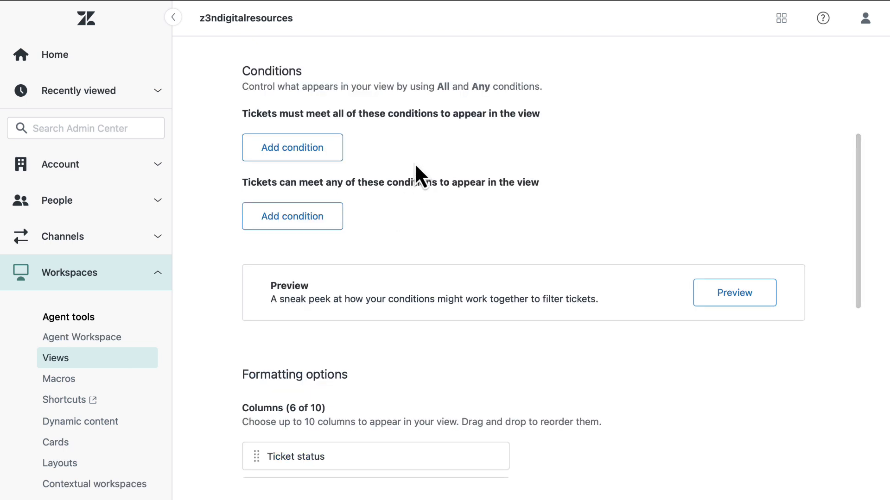
Add a view condition: Tags contains at least one of the following, ticket_solver.
left_click(303, 147)
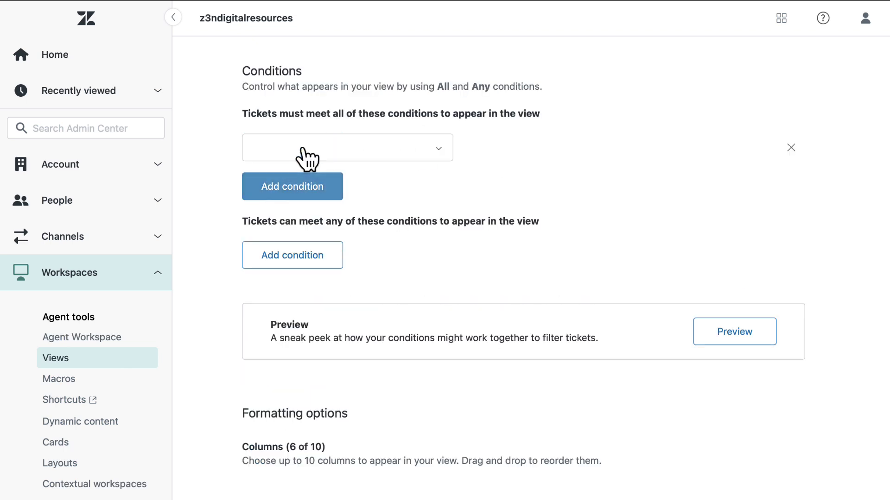
left_click(303, 155)
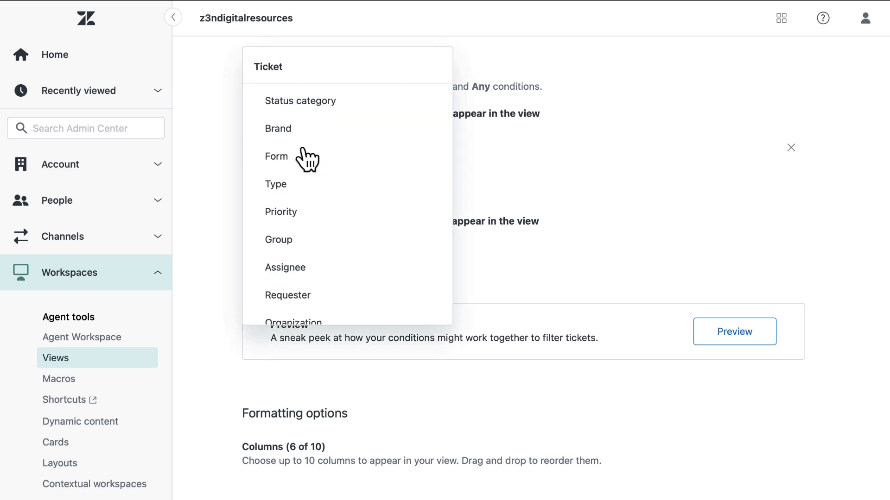
scroll(304, 155, "down", 3)
scroll(304, 155, "down", 1)
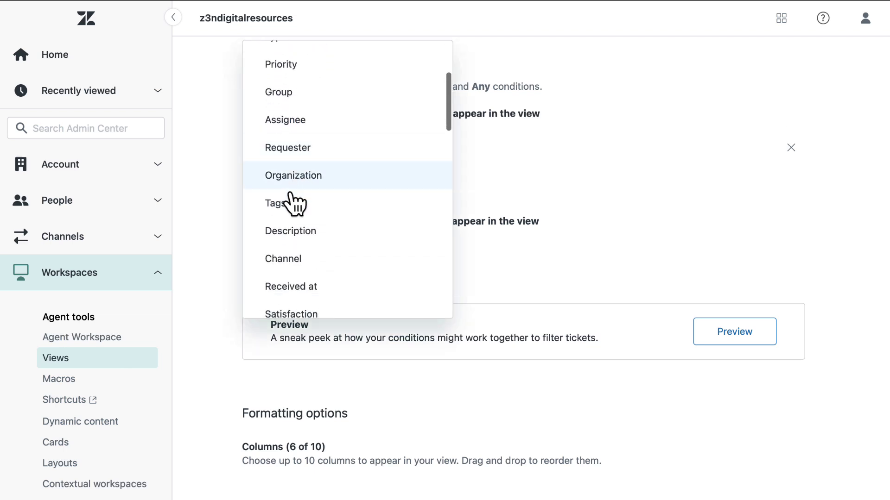
left_click(290, 200)
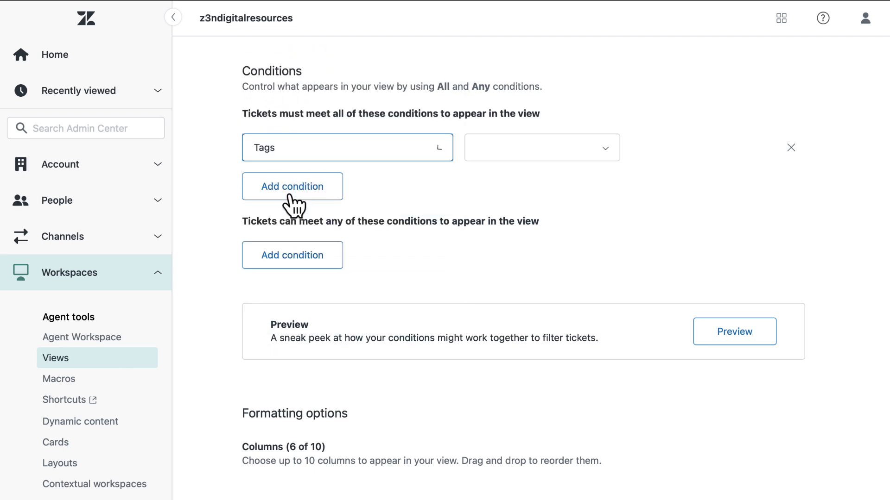
left_click(511, 150)
left_click(563, 75)
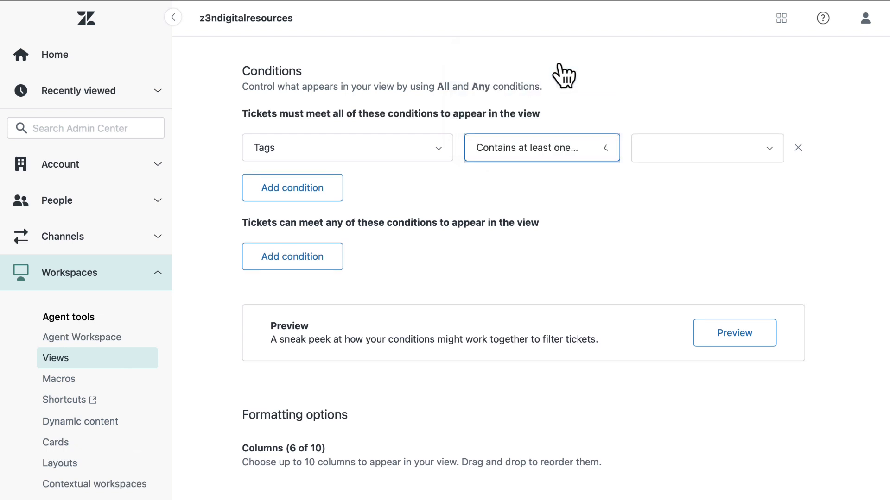
left_click(674, 143)
type("t")
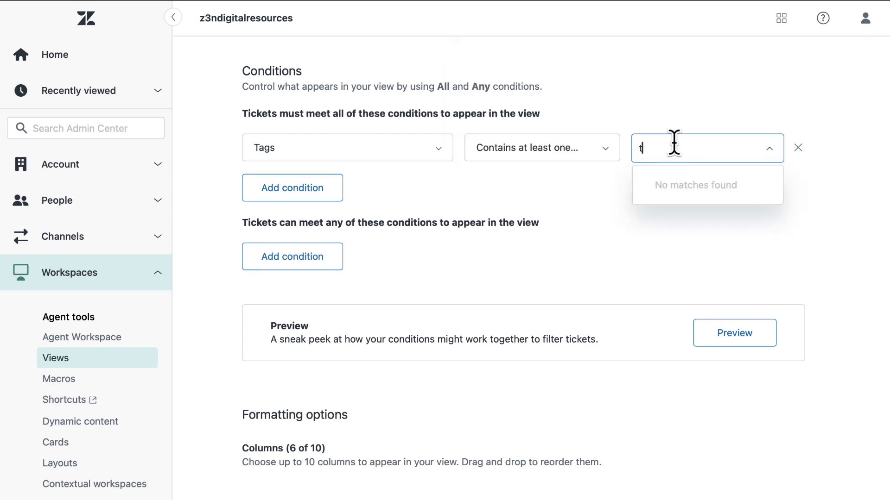
type("icket_")
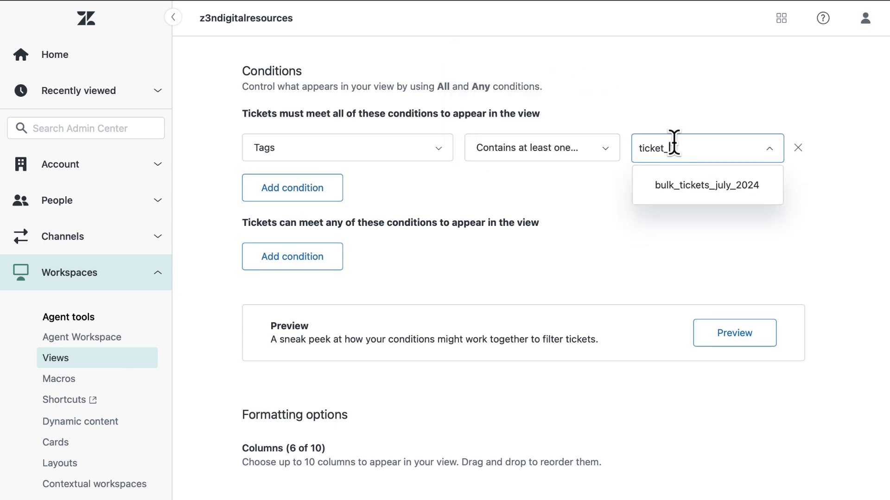
type("solver")
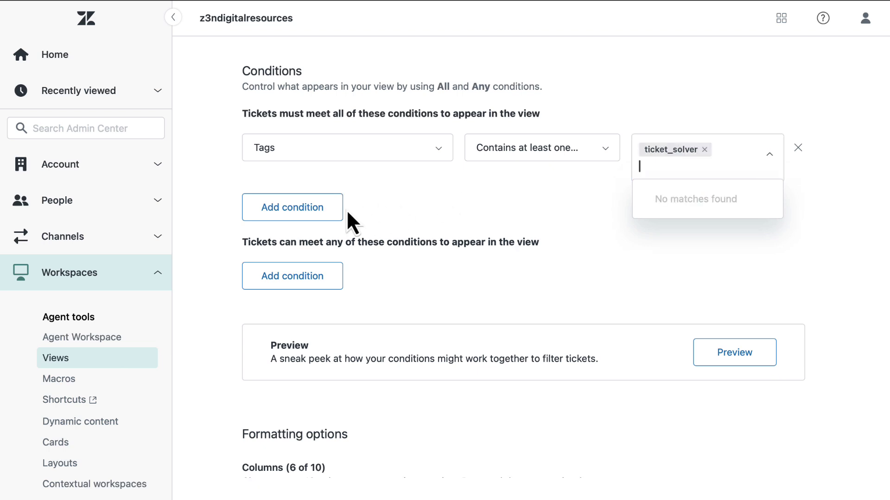
Add a Ticket status condition set to Contains none of the following: New.
left_click(339, 210)
left_click(334, 243)
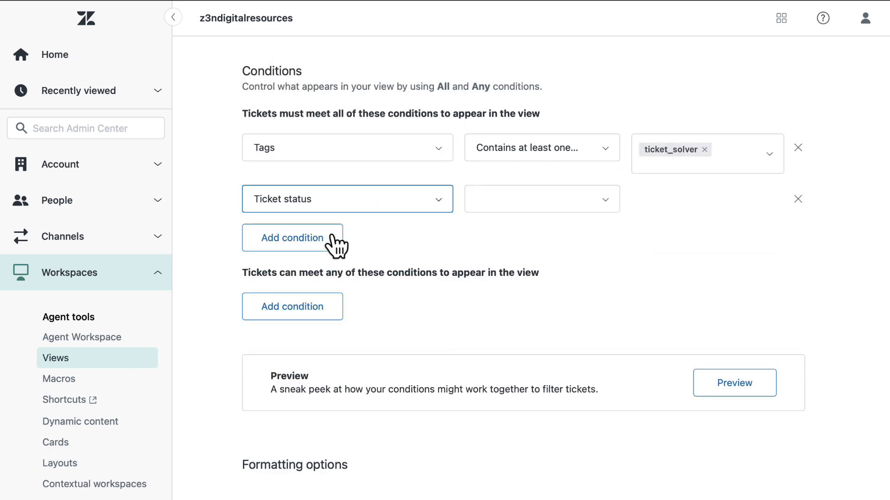
left_click(515, 197)
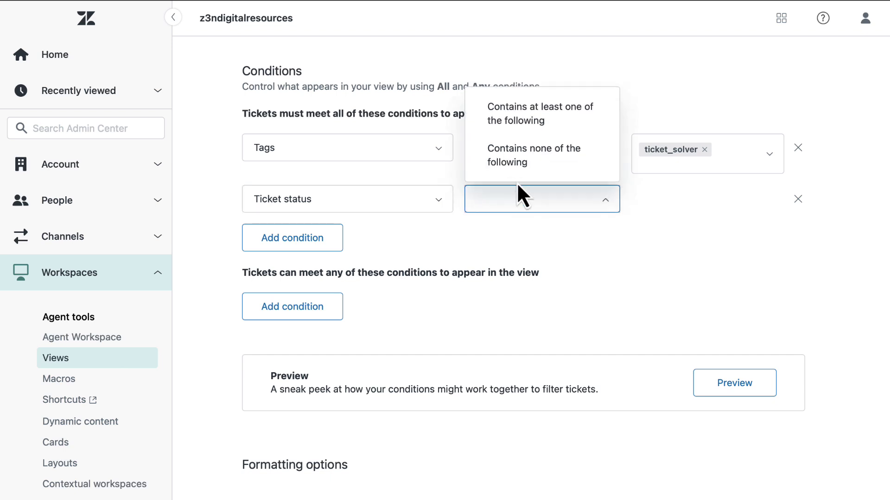
left_click(517, 157)
left_click(669, 199)
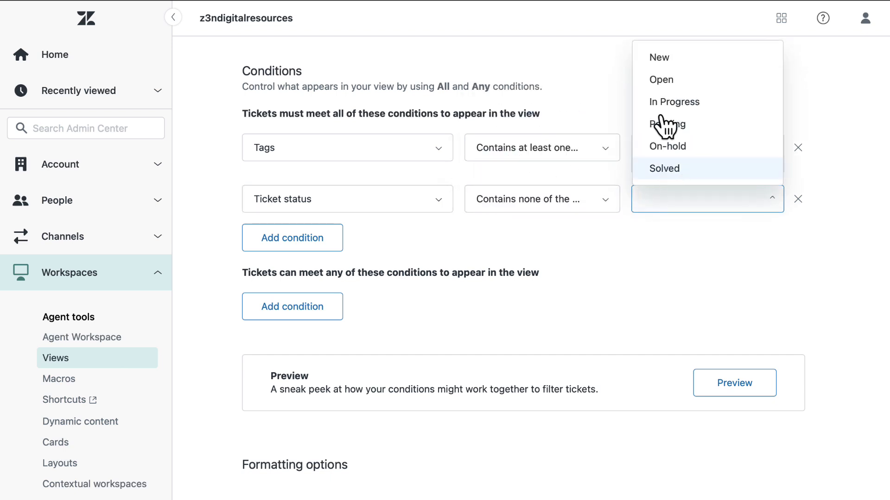
left_click(659, 65)
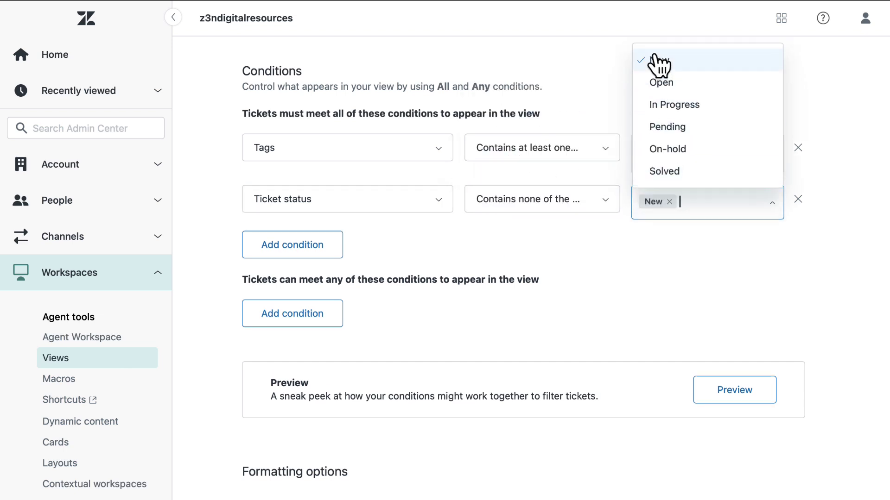
left_click(671, 262)
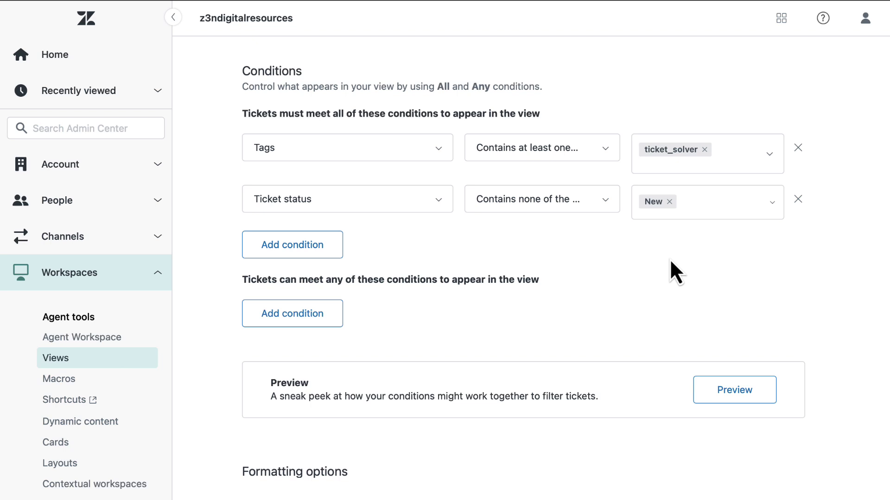
scroll(669, 259, "down", 1)
scroll(671, 262, "down", 1)
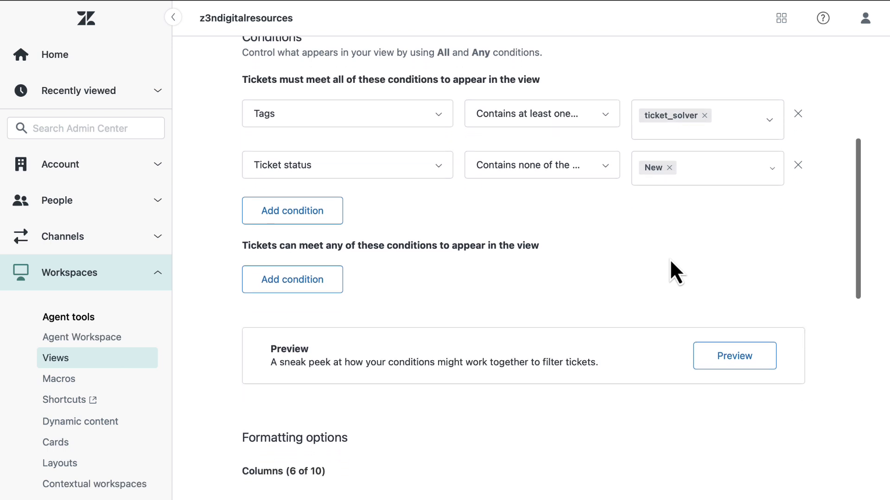